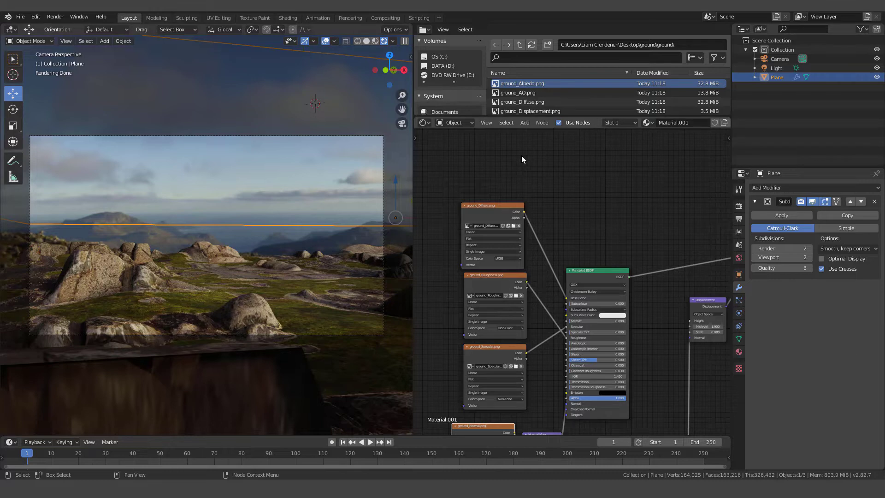
Survey the ground material's nodes: ground_Diffuse, Principled BSDF, ground_Normal, Normal Map and Displacement
scroll(552, 266, "down", 3)
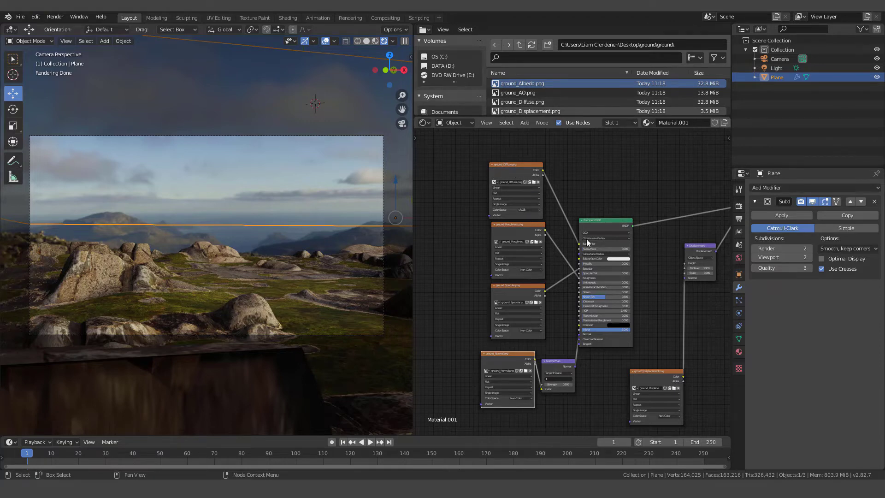
scroll(570, 261, "up", 4)
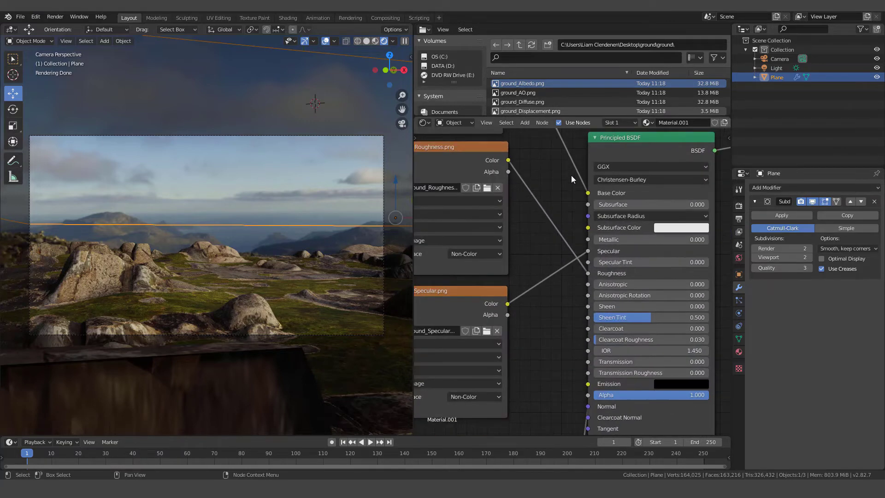
middle_click_drag(566, 217, 627, 382)
scroll(485, 190, "up", 1)
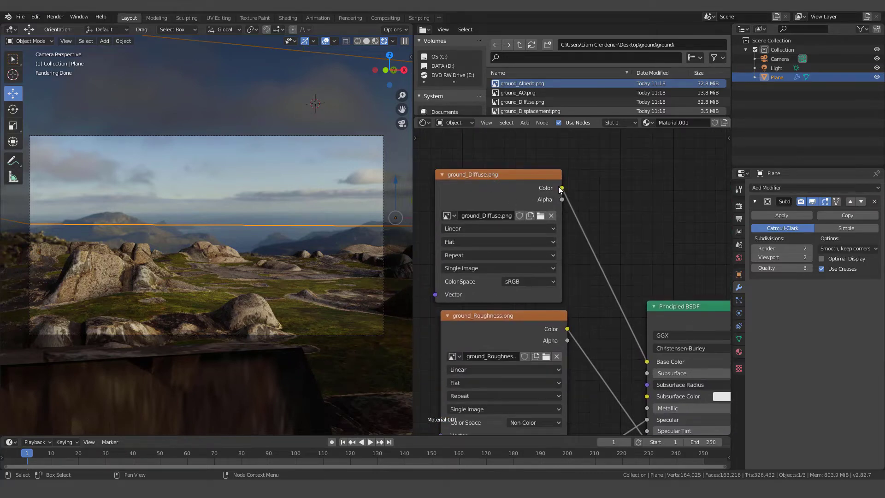
middle_click_drag(663, 363, 639, 260)
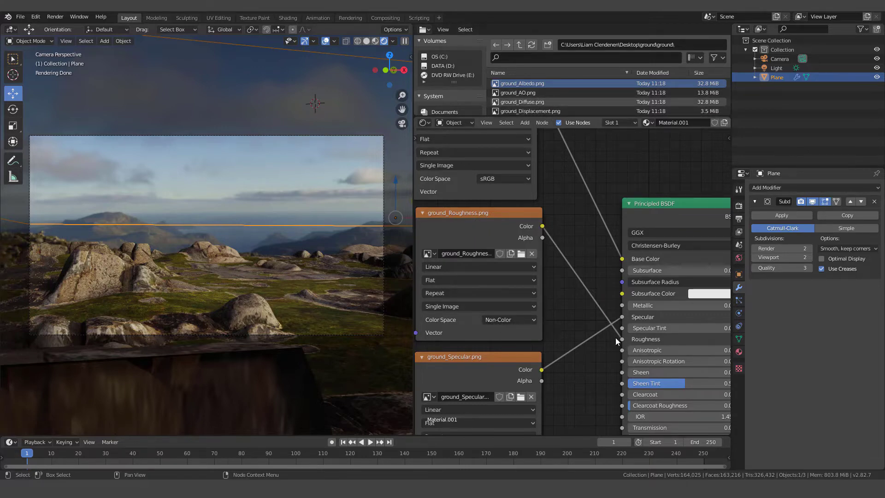
middle_click_drag(604, 376, 635, 263)
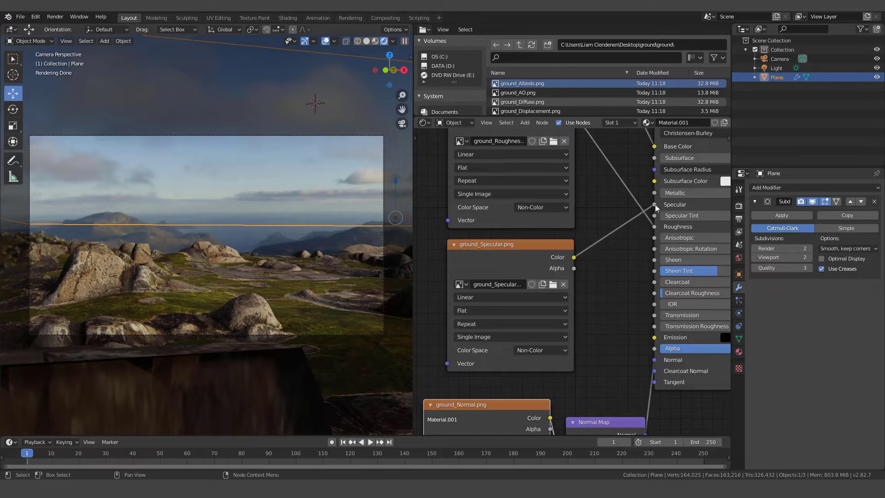
scroll(645, 322, "down", 1)
middle_click_drag(583, 328, 599, 236)
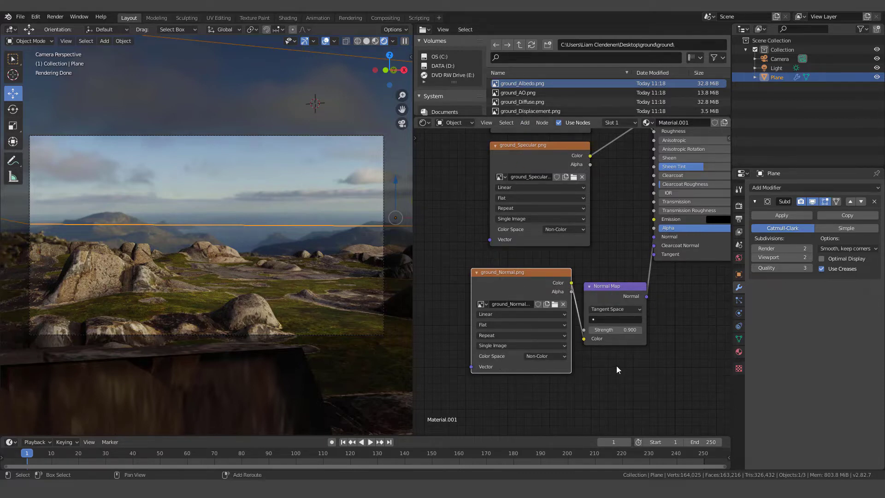
key("shift+a")
mouse_move(620, 375)
scroll(685, 278, "down", 2)
middle_click_drag(687, 276, 606, 348)
scroll(621, 302, "down", 2)
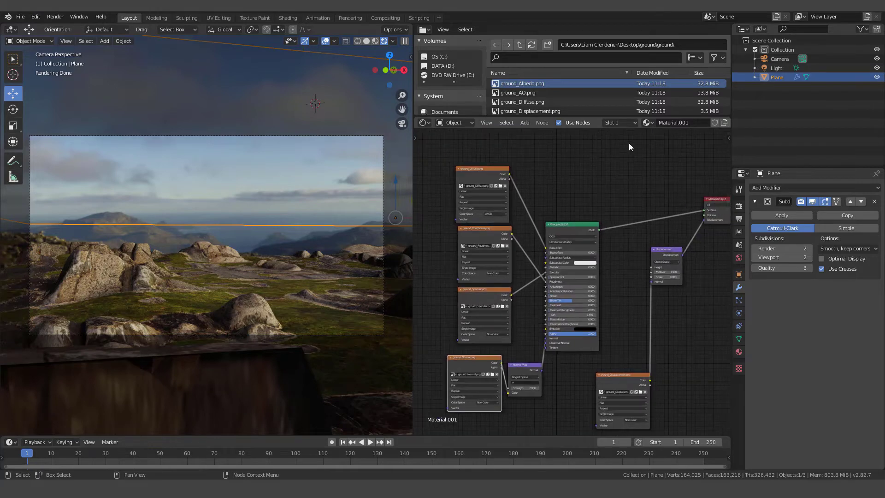
Review Cycles settings: GPU Compute, Path Tracing, 210 render and 32 viewport samples, 256×256 tiles
left_click(738, 207)
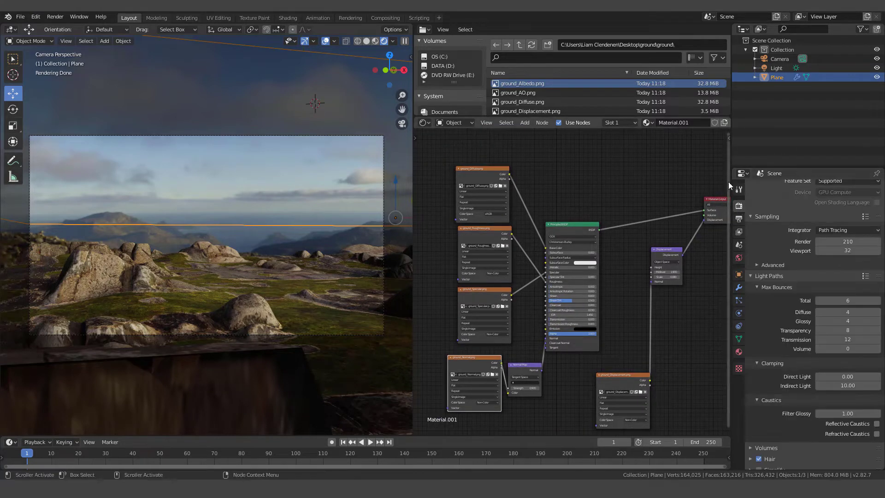
scroll(787, 214, "down", 3)
scroll(787, 213, "up", 3)
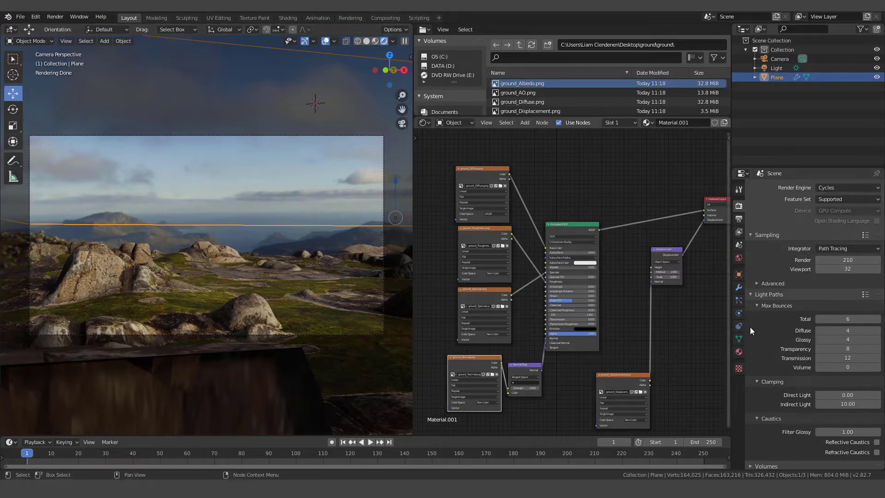
scroll(801, 282, "down", 2)
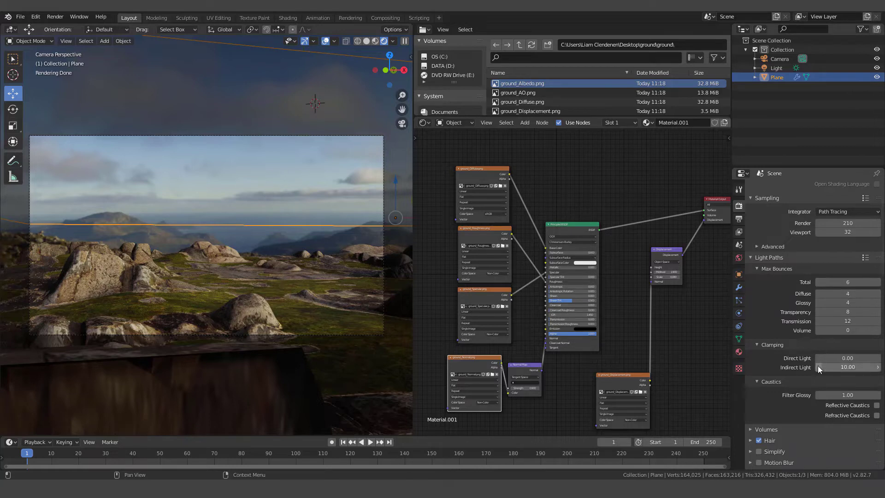
scroll(819, 364, "down", 3)
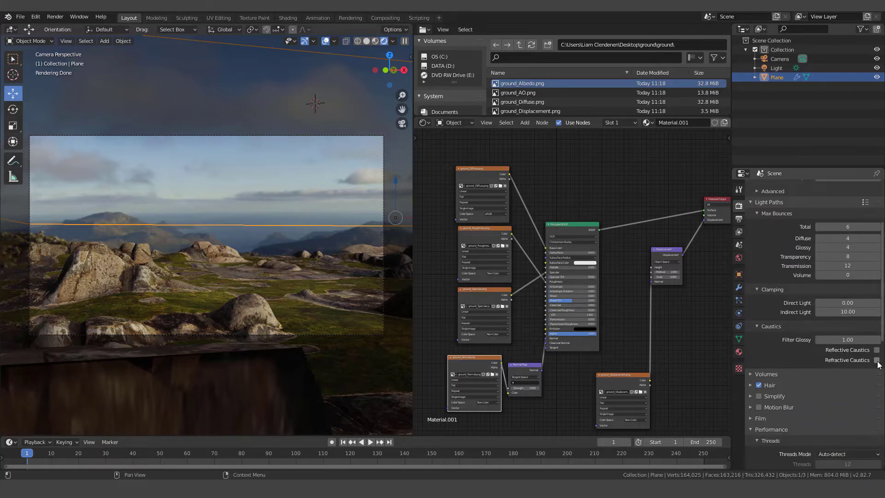
scroll(822, 381, "down", 6)
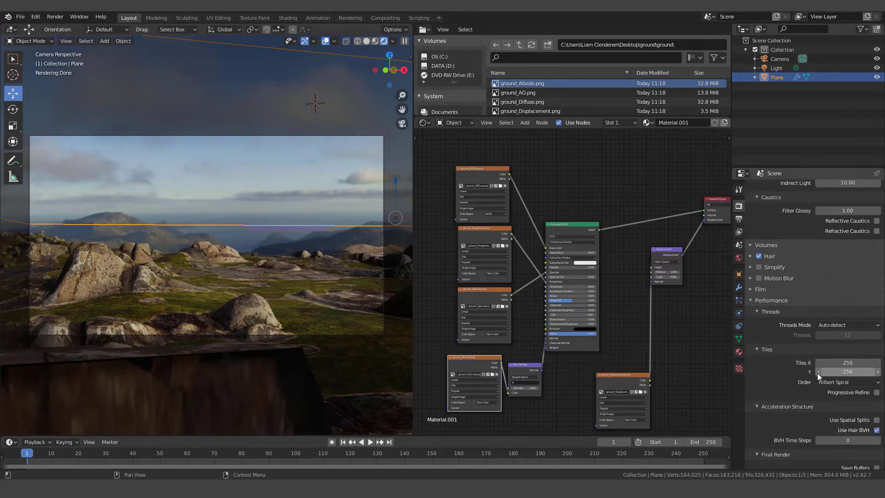
scroll(793, 369, "up", 10)
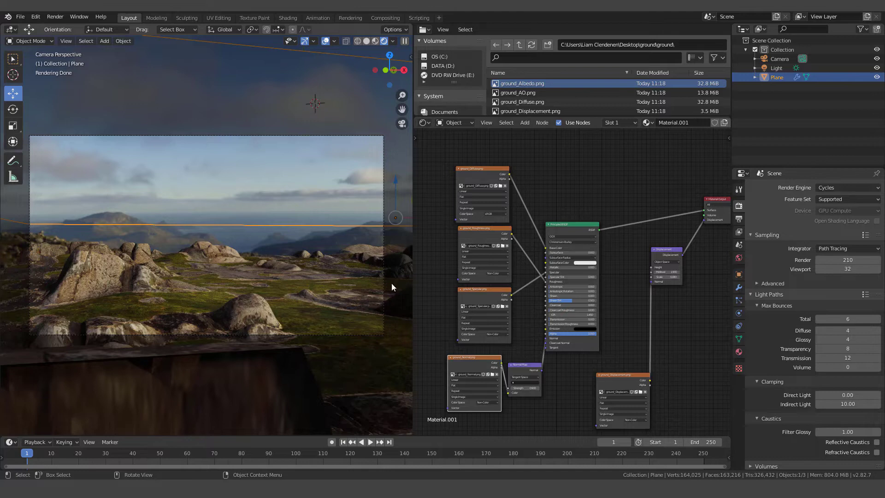
Select ground_Displacement.png, then pan to the Displacement and Material Output nodes
middle_click_drag(578, 369, 572, 327)
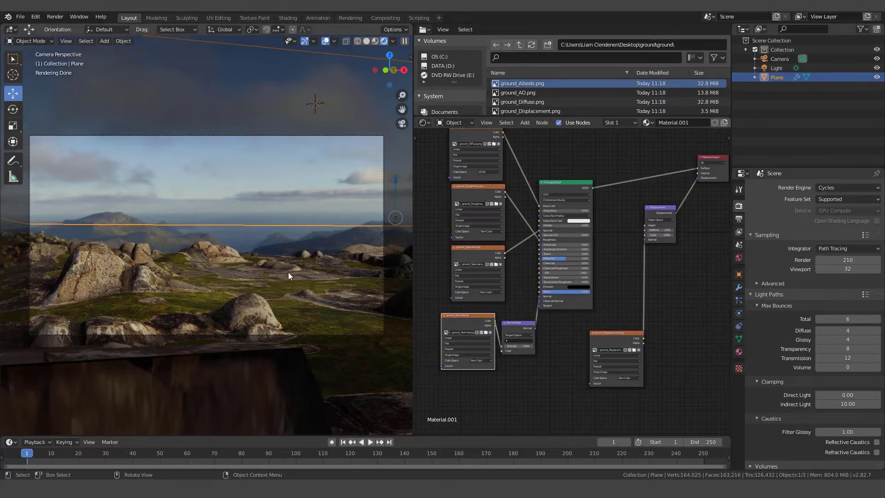
scroll(576, 349, "up", 2)
middle_click_drag(624, 326, 573, 272)
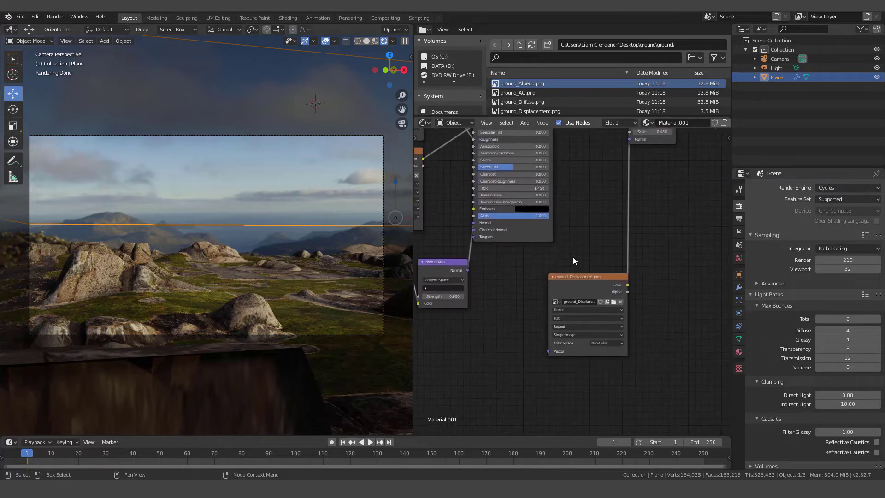
scroll(559, 94, "down", 2)
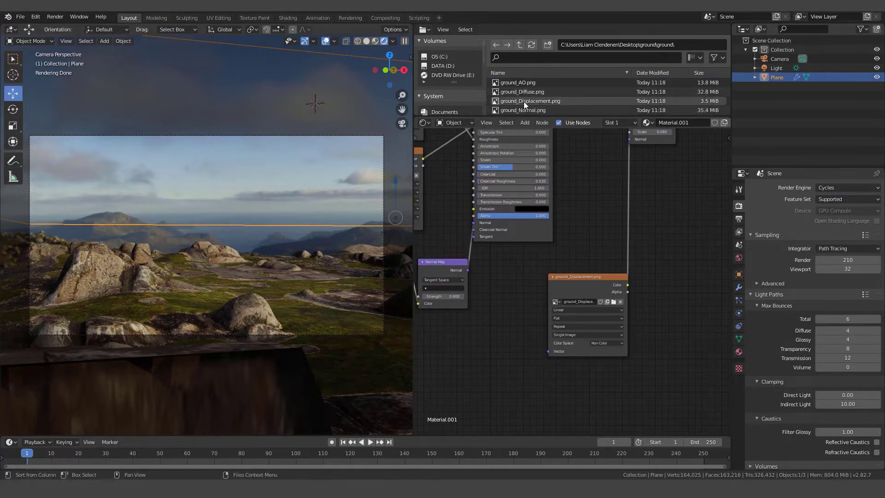
left_click(525, 101)
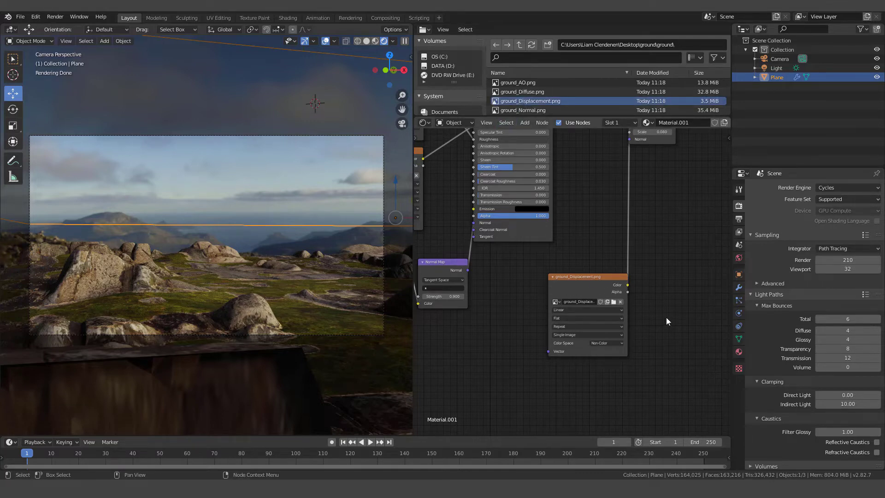
middle_click_drag(665, 316, 563, 341)
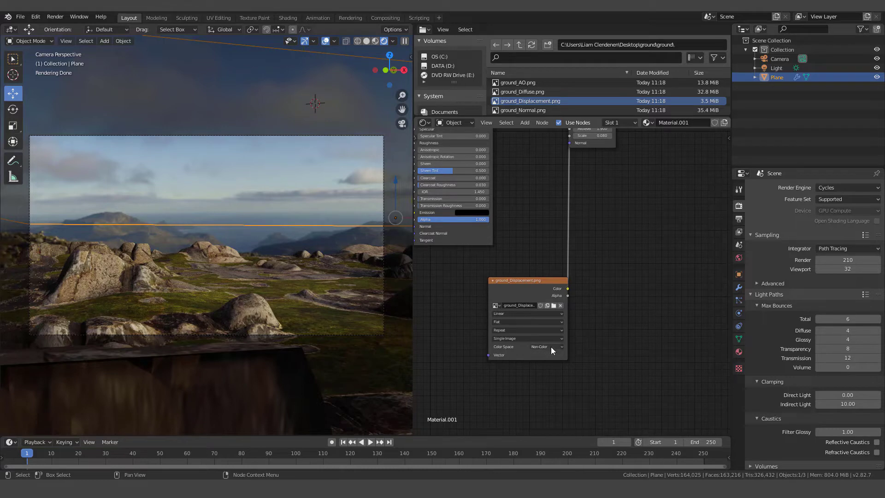
middle_click_drag(617, 255, 568, 373)
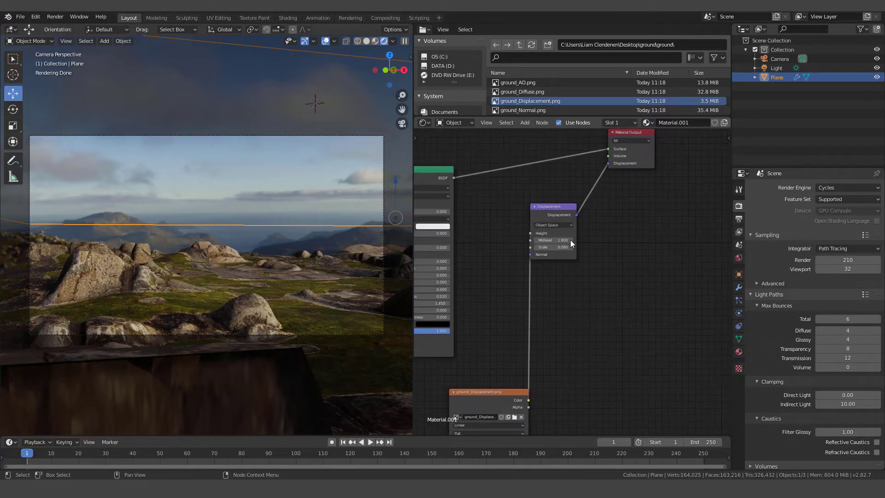
Move the Displacement node and the ground_Displacement image node next to each other
right_click(633, 270)
key("shift+a")
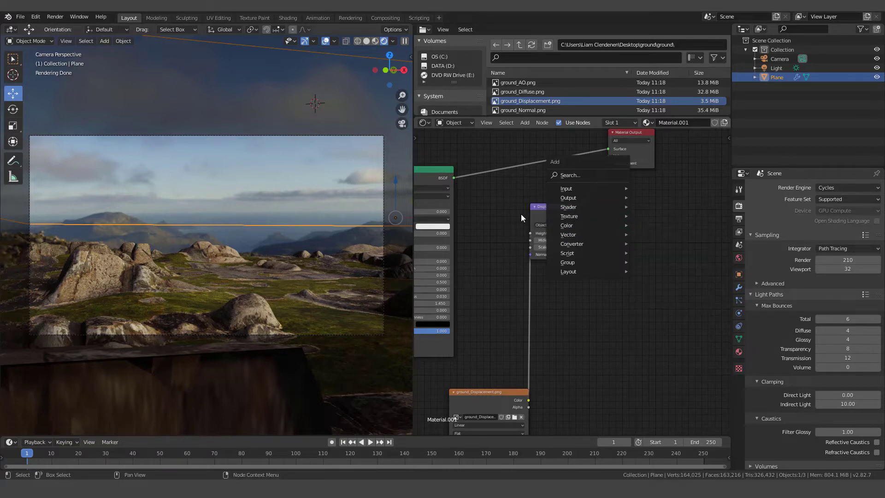
middle_click_drag(625, 226, 635, 177)
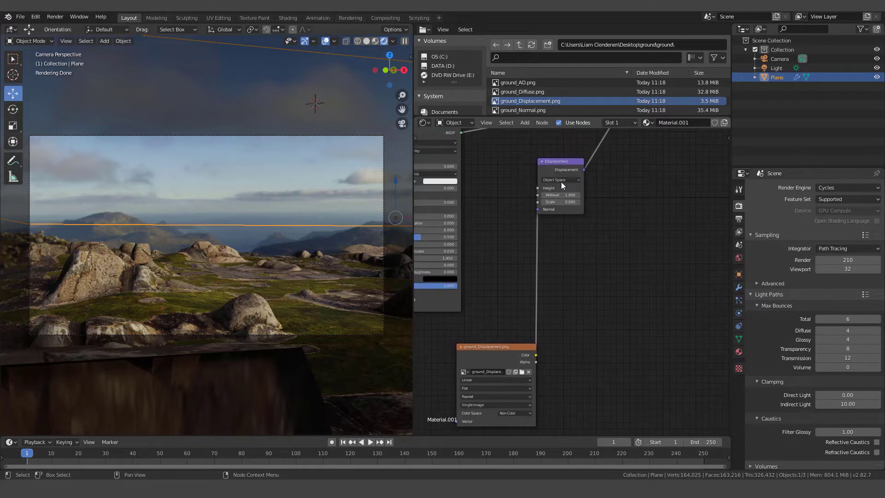
left_click_drag(549, 167, 588, 232)
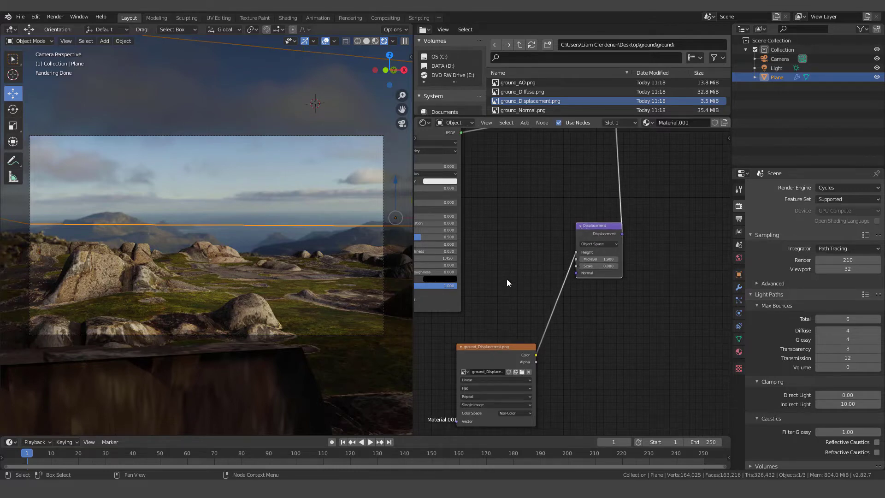
left_click_drag(498, 346, 524, 222)
Frame the Material Output node and expand the displacement image node's full settings
scroll(585, 278, "up", 1)
scroll(585, 278, "up", 2)
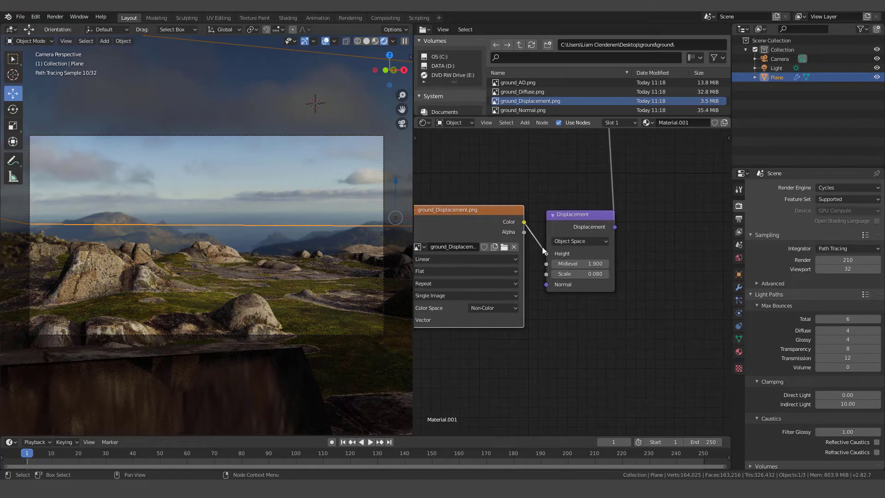
middle_click_drag(588, 244, 529, 393)
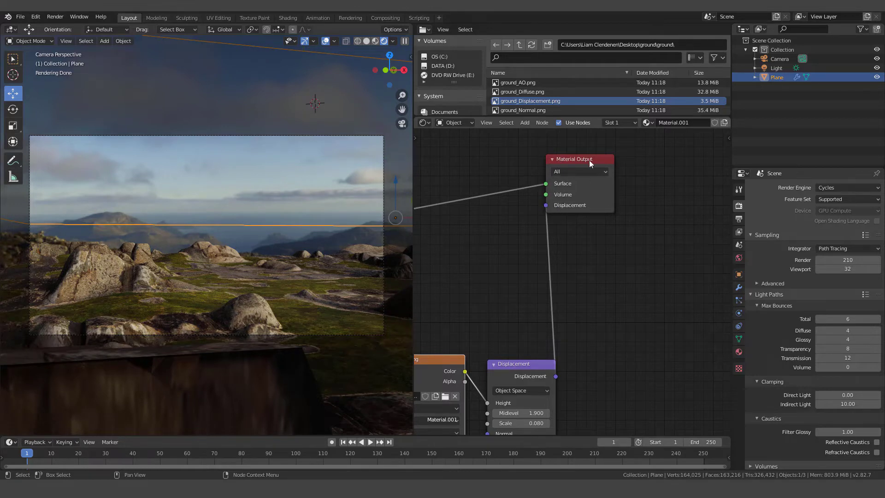
scroll(595, 253, "down", 2)
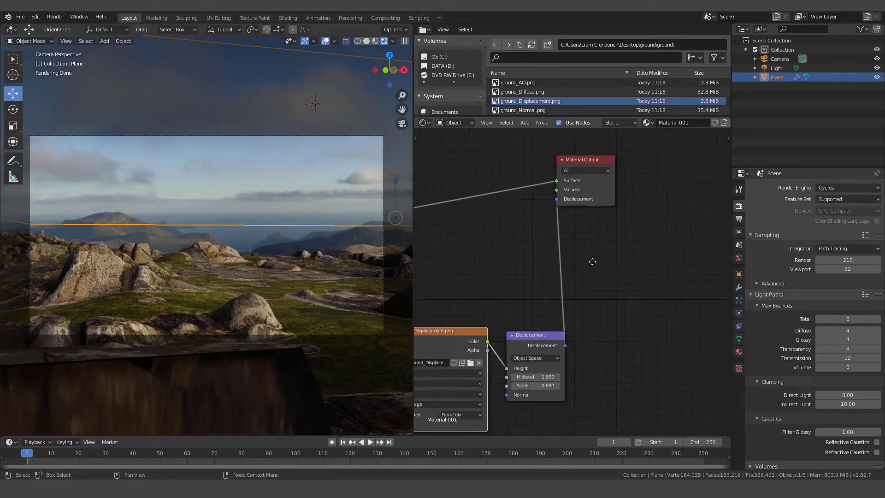
middle_click_drag(595, 253, 607, 233)
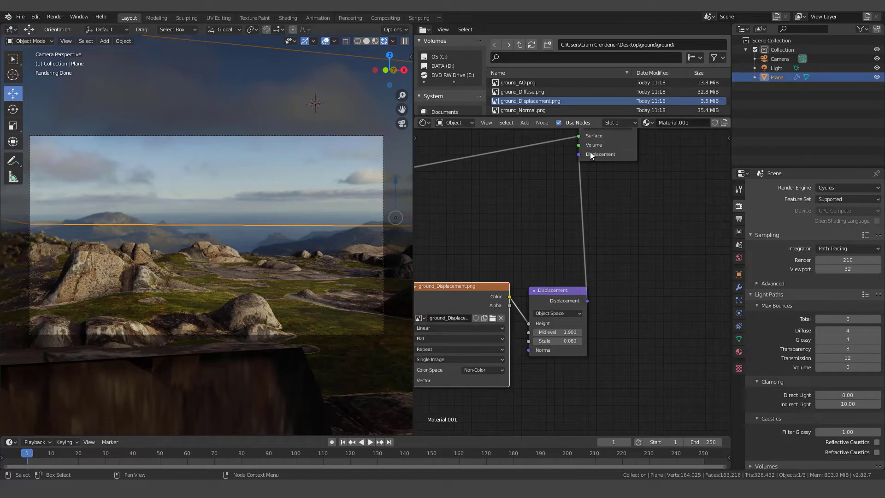
middle_click_drag(599, 153, 541, 137)
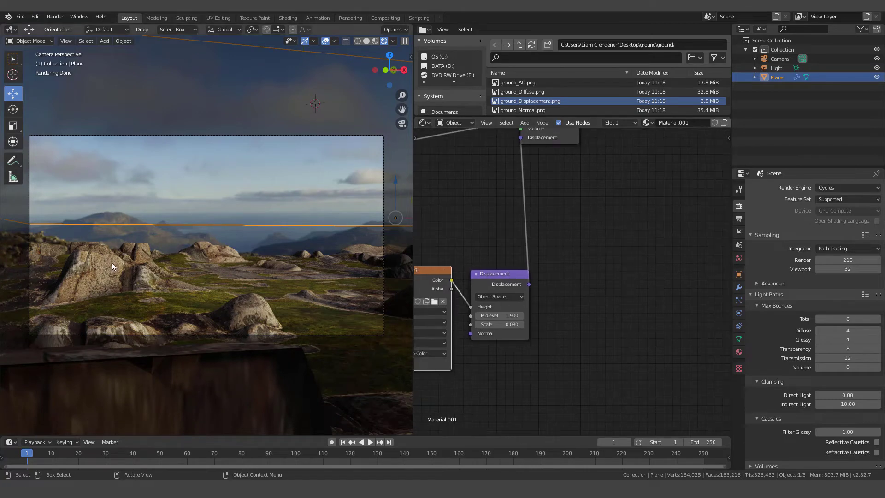
Set Material.001's surface displacement method to Displacement Only in Material Properties
left_click(738, 351)
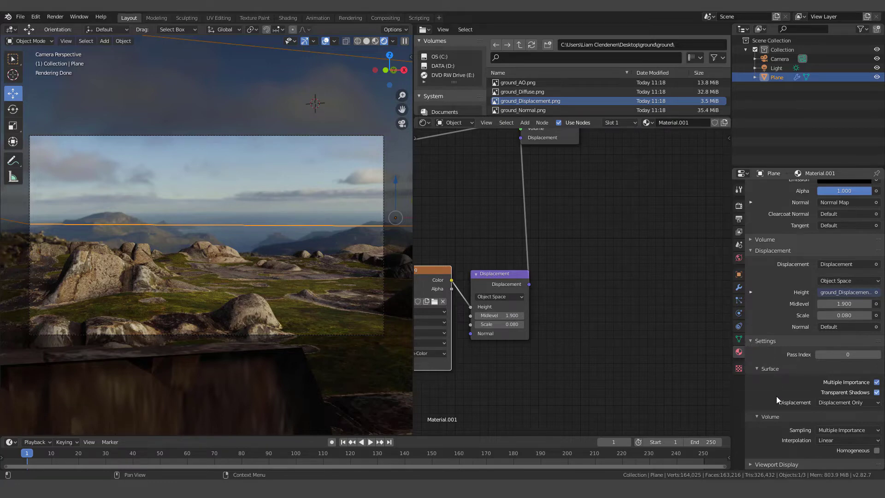
left_click(862, 403)
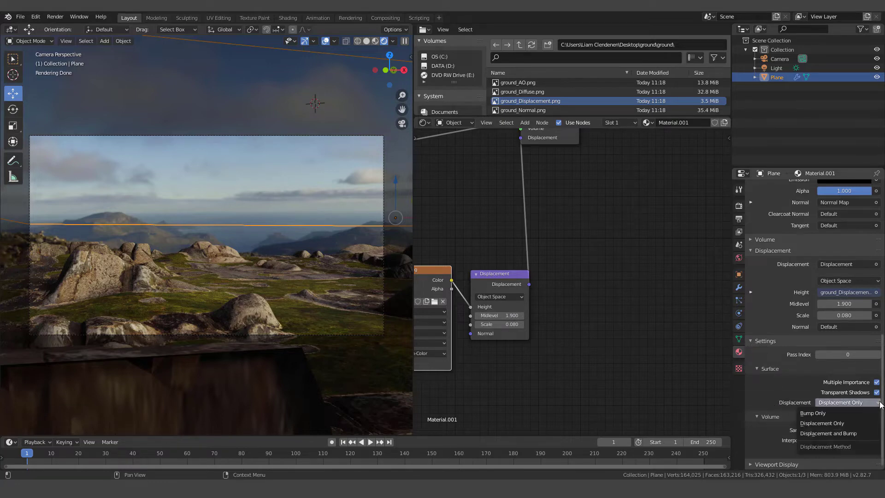
left_click(815, 423)
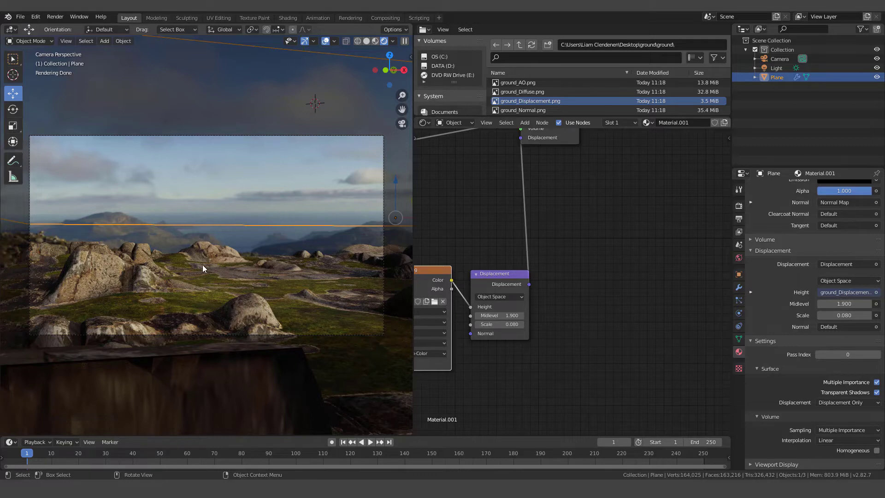
scroll(524, 285, "up", 3)
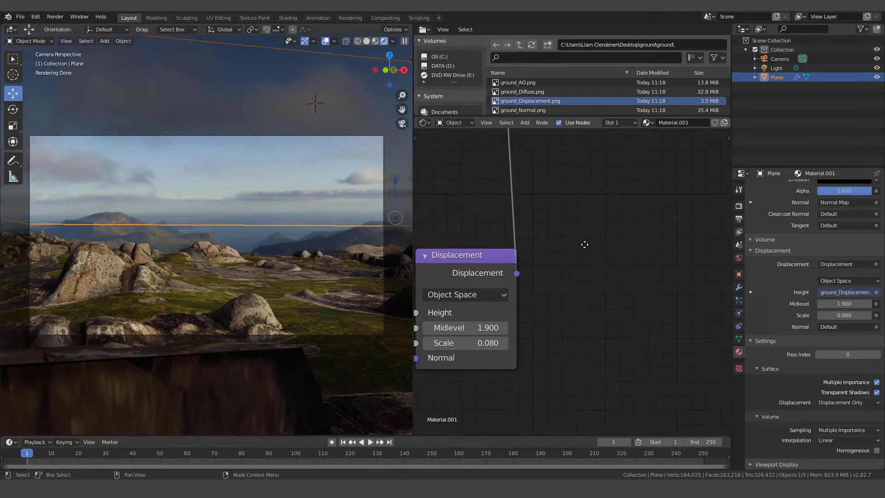
middle_click_drag(592, 241, 649, 217)
scroll(587, 264, "up", 2)
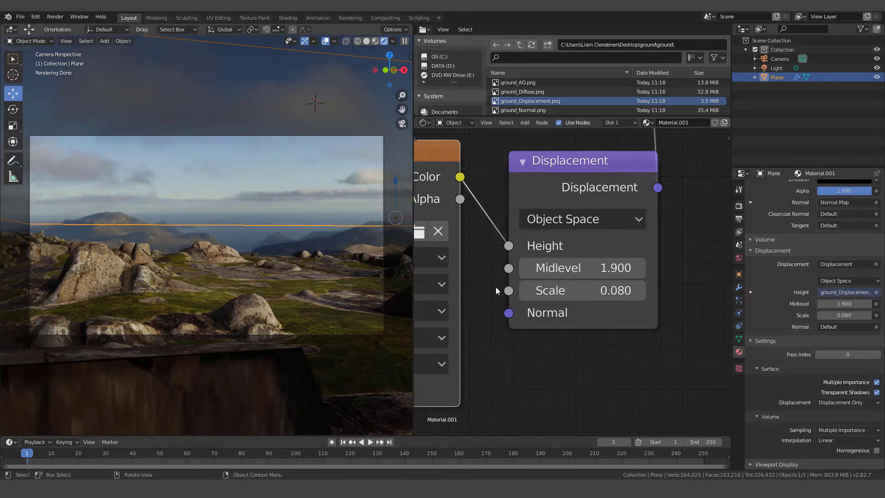
Zoom out and pan to fit the whole material node tree, including Material Output
scroll(505, 272, "down", 6)
middle_click_drag(539, 275, 635, 313)
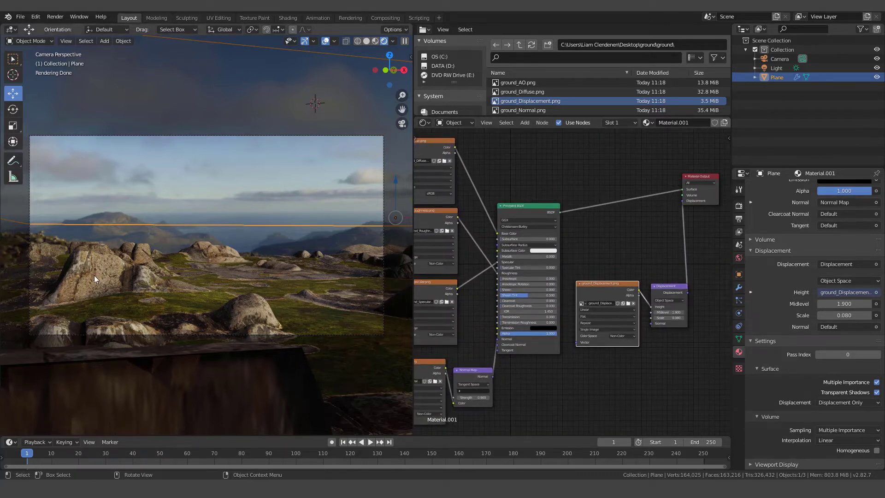
middle_click_drag(458, 228, 536, 229)
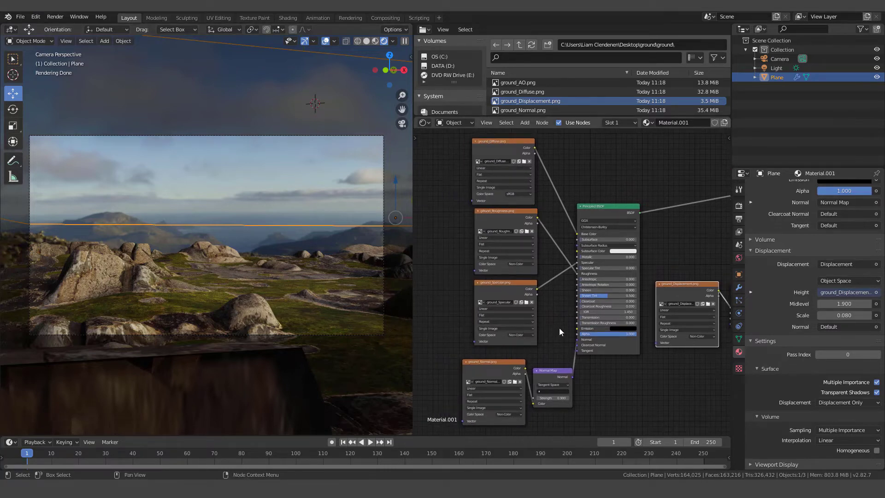
scroll(559, 325, "down", 2)
middle_click_drag(554, 265, 526, 305)
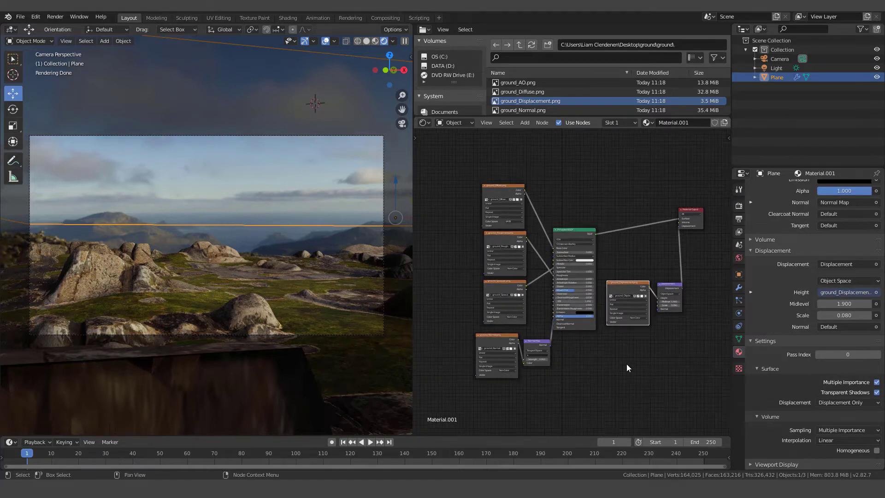
scroll(626, 363, "down", 1)
middle_click_drag(626, 363, 520, 330)
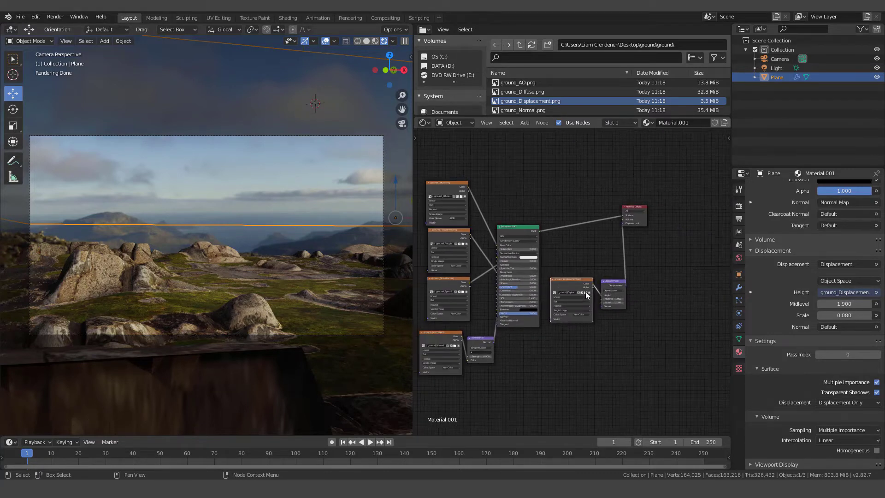
scroll(555, 291, "up", 3)
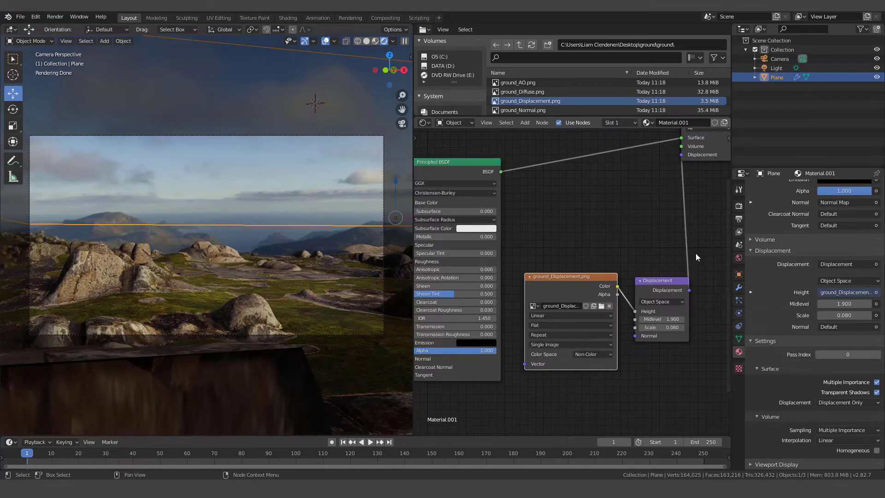
middle_click_drag(700, 128, 630, 192)
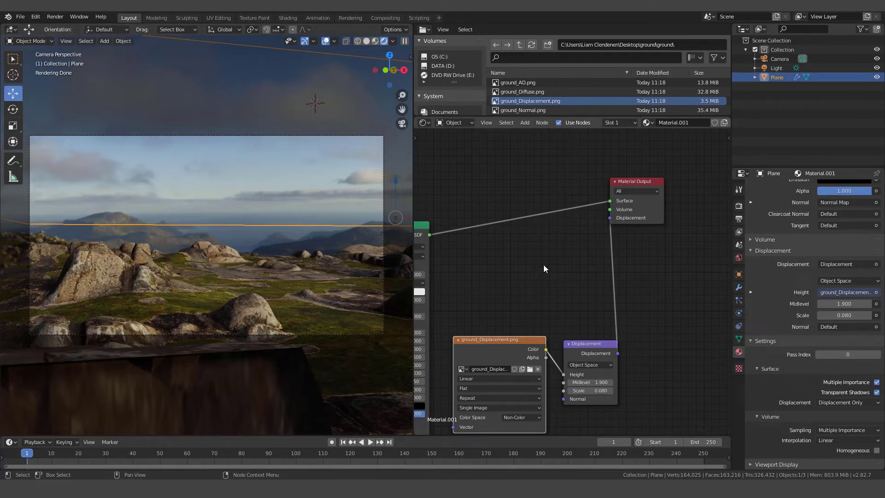
Switch the node editor to the World tree showing table_mountain_2_4k.hdr into Background, plus World properties
left_click(454, 123)
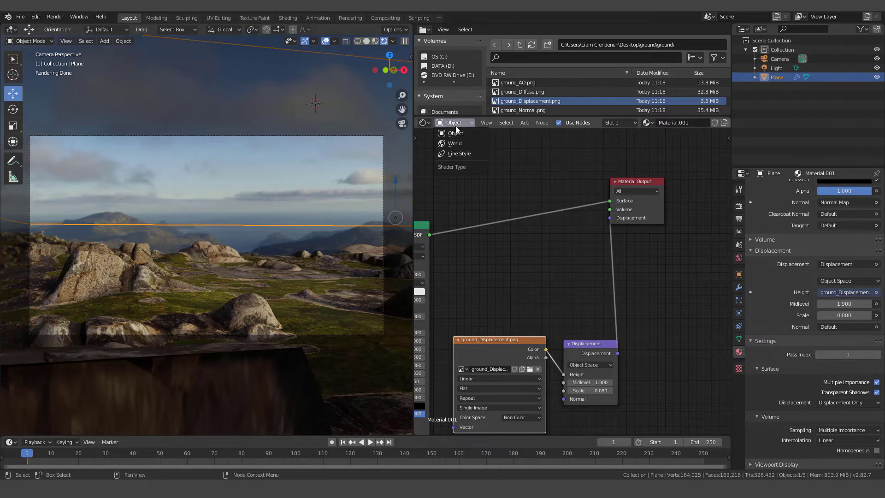
left_click(452, 142)
middle_click_drag(485, 252, 642, 239)
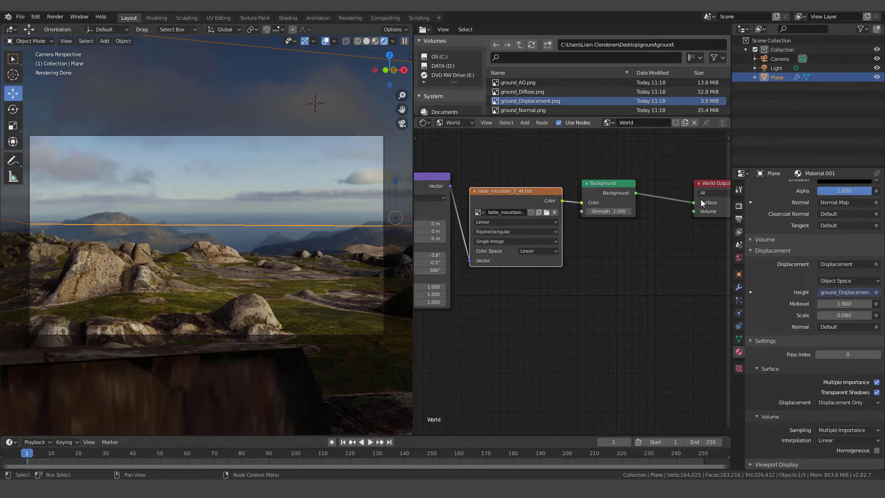
left_click(738, 258)
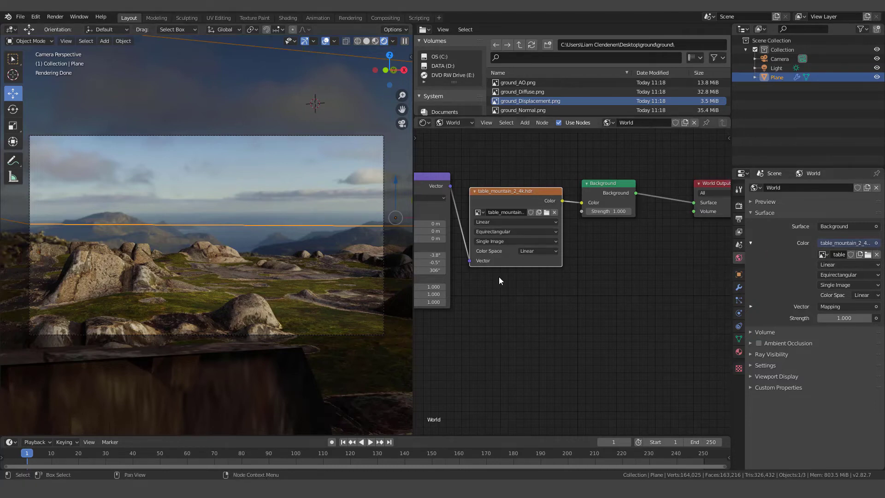
Inspect the Texture Coordinate and Mapping nodes rotating the HDRI to X -3.8°, Y -0.5°, Z 306°
middle_click_drag(510, 296, 616, 288)
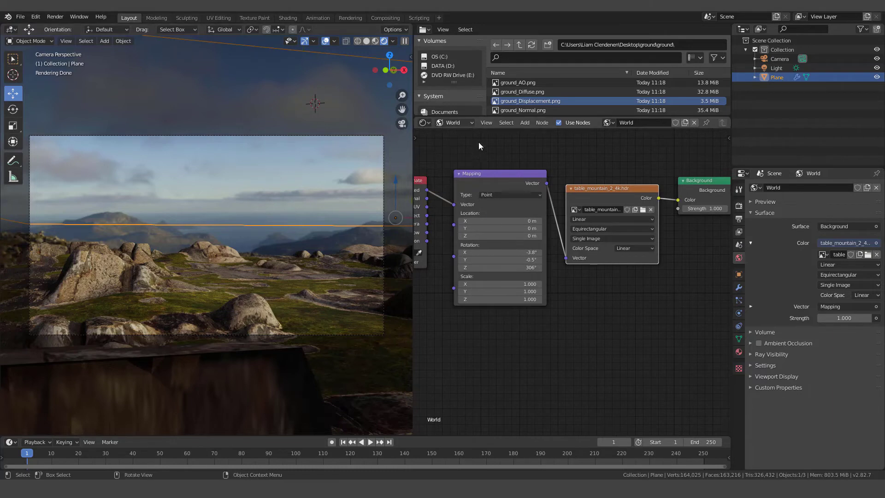
middle_click_drag(640, 265, 564, 269)
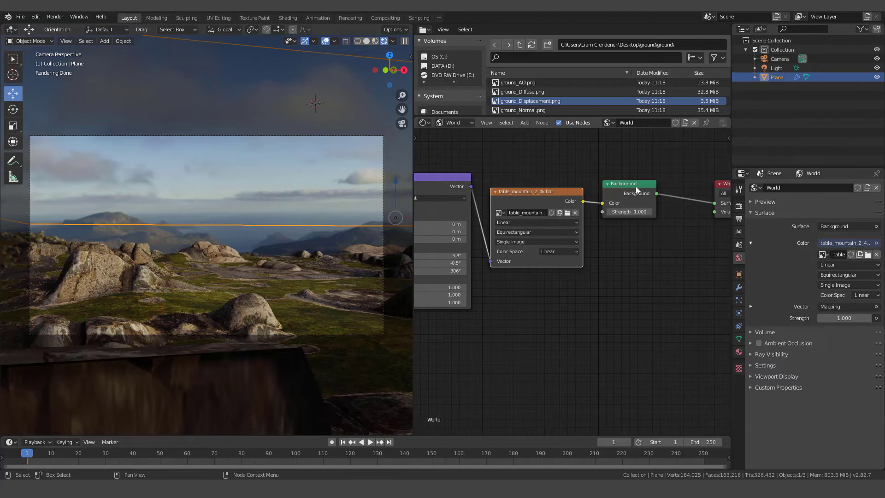
middle_click_drag(516, 305, 631, 310)
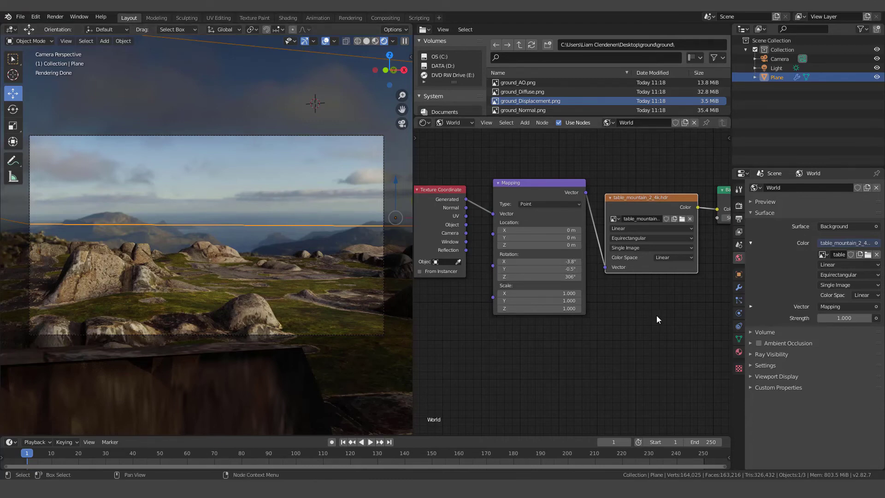
scroll(663, 309, "down", 1)
scroll(667, 305, "down", 1)
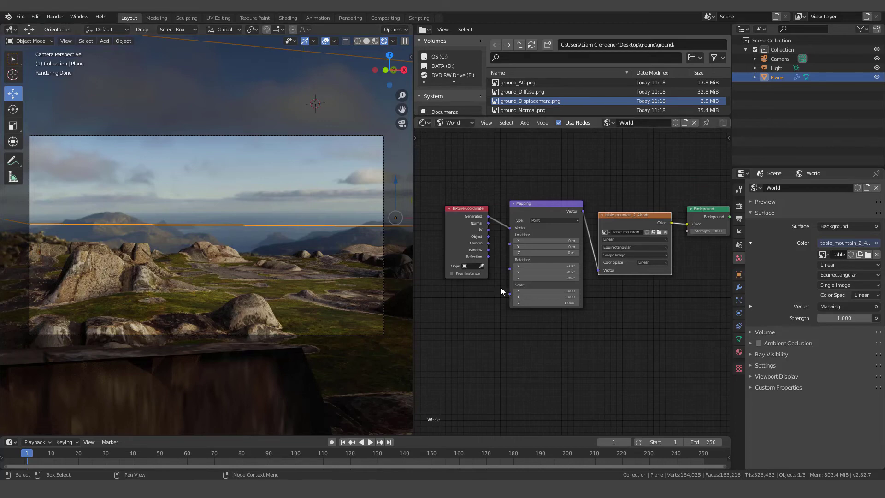
scroll(515, 266, "down", 1)
Switch back to Material.001's nodes, frame the displacement nodes, and show its material settings
left_click(456, 123)
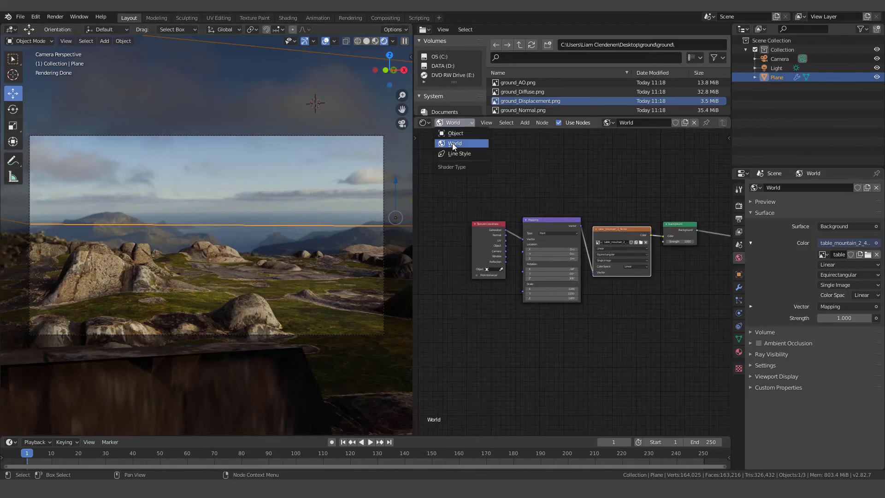
left_click(458, 135)
scroll(535, 278, "up", 2)
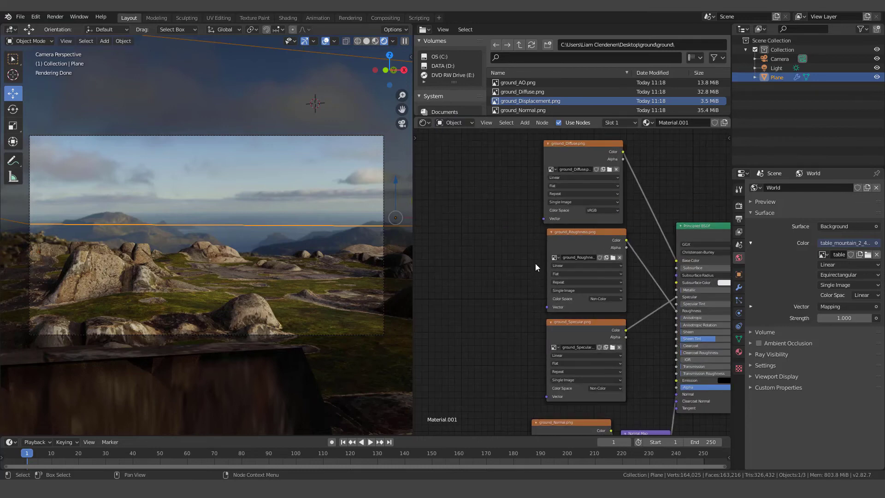
scroll(491, 232, "down", 1)
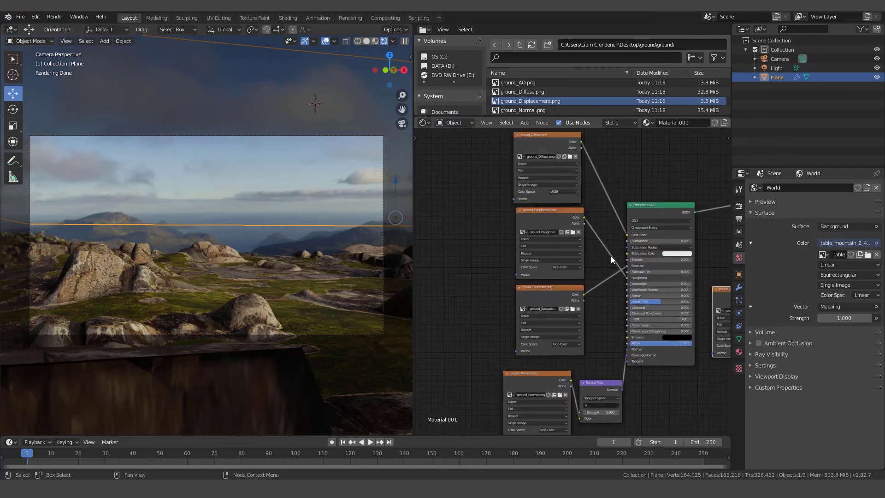
middle_click_drag(582, 331, 538, 276)
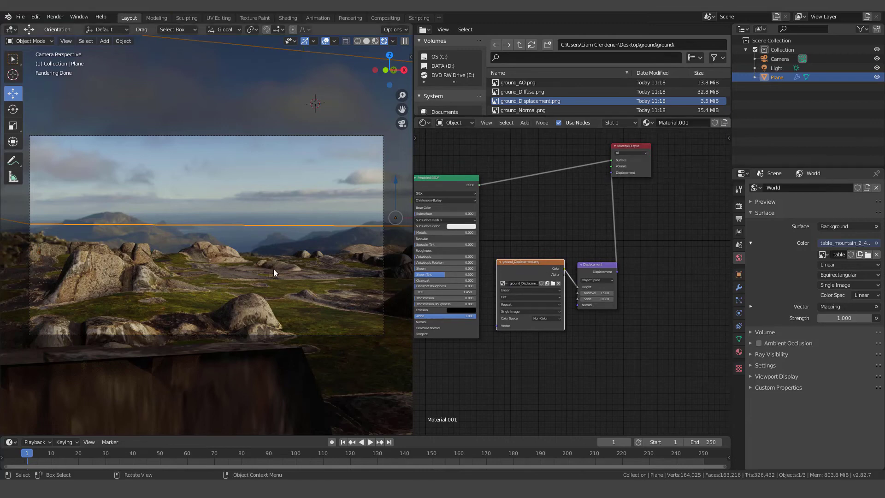
left_click(739, 352)
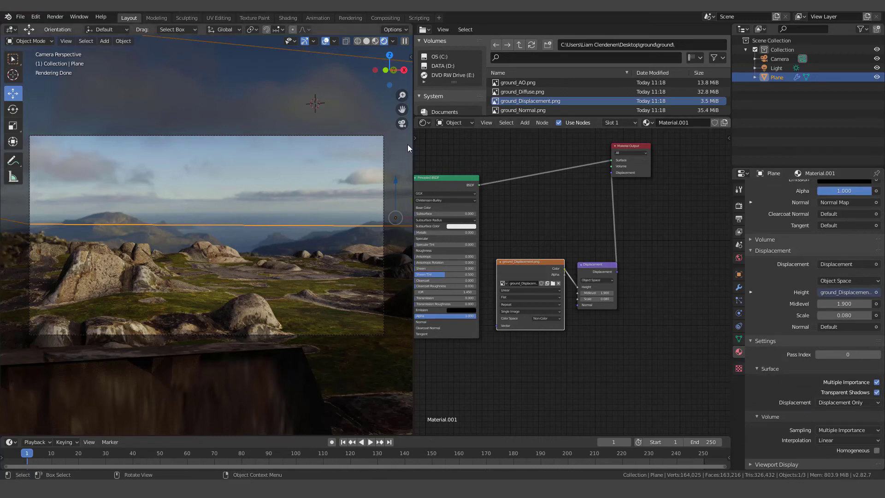
Widen the viewport, select the Sun light and view its colour, Strength 2.500, Angle 11.4°
left_click_drag(411, 145, 558, 161)
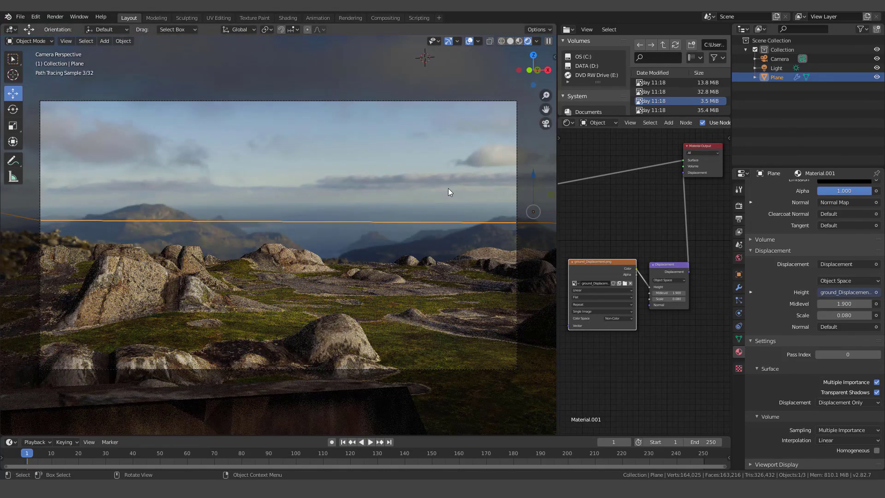
scroll(448, 188, "down", 4)
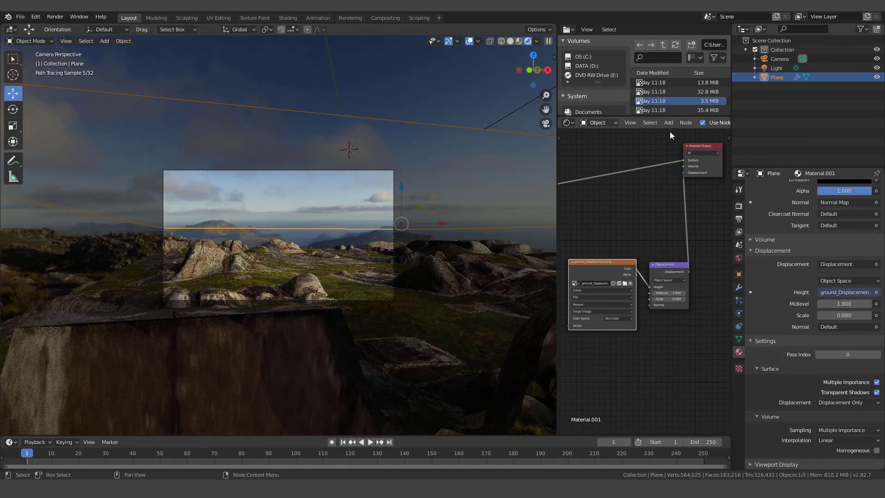
left_click(777, 68)
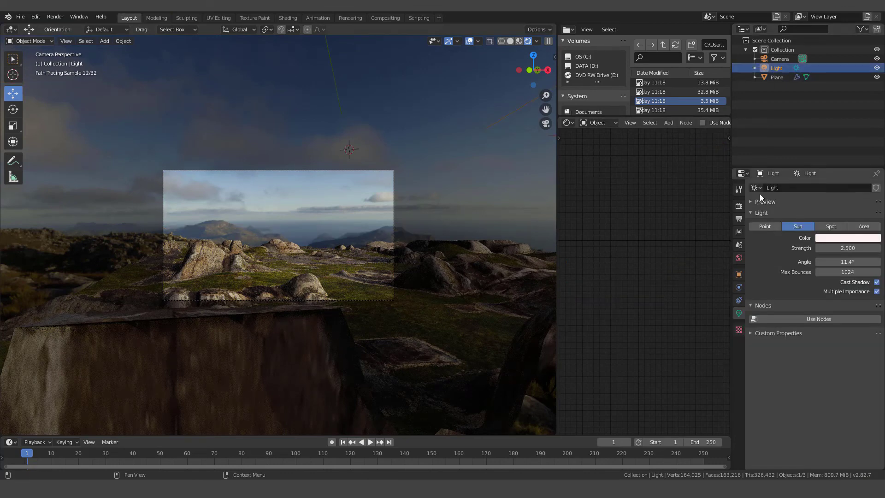
left_click(832, 238)
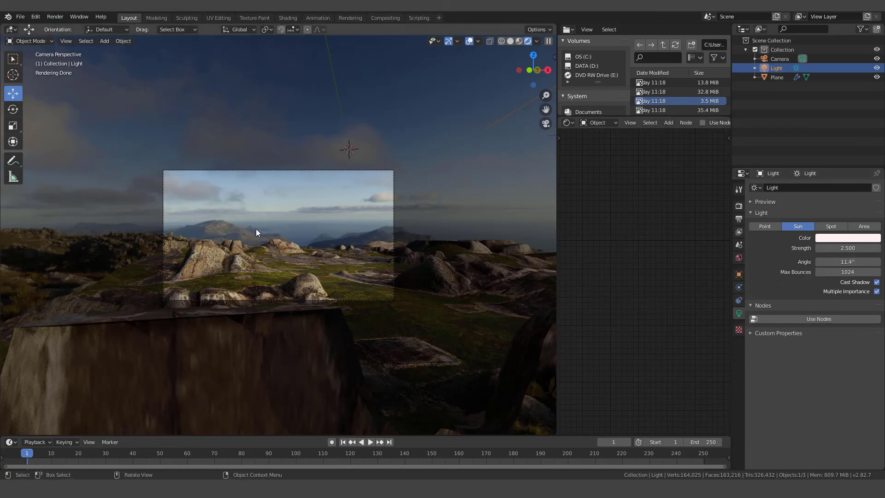
scroll(298, 262, "up", 3)
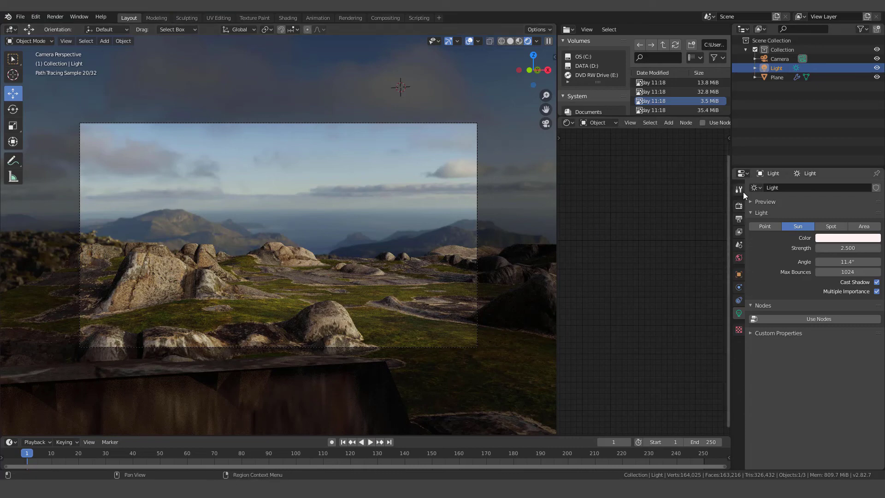
Confirm Color Management uses Filmic with the High Contrast look
left_click(739, 206)
scroll(811, 371, "down", 20)
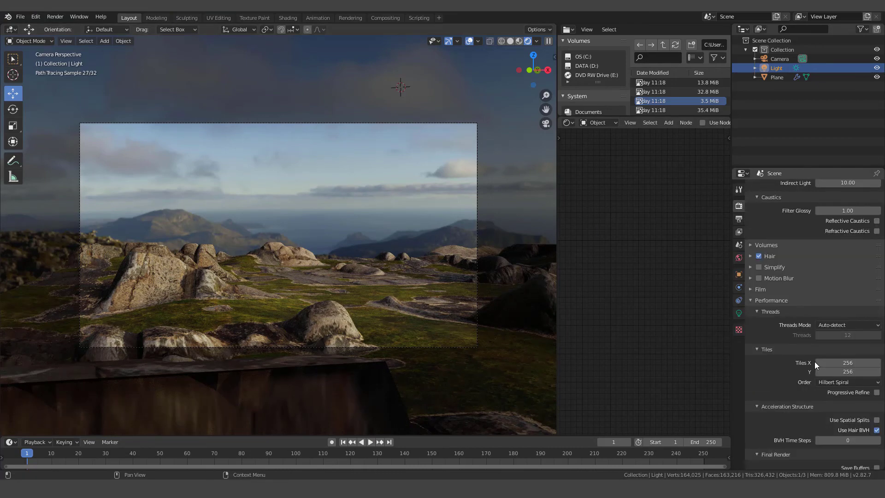
scroll(817, 352, "down", 3)
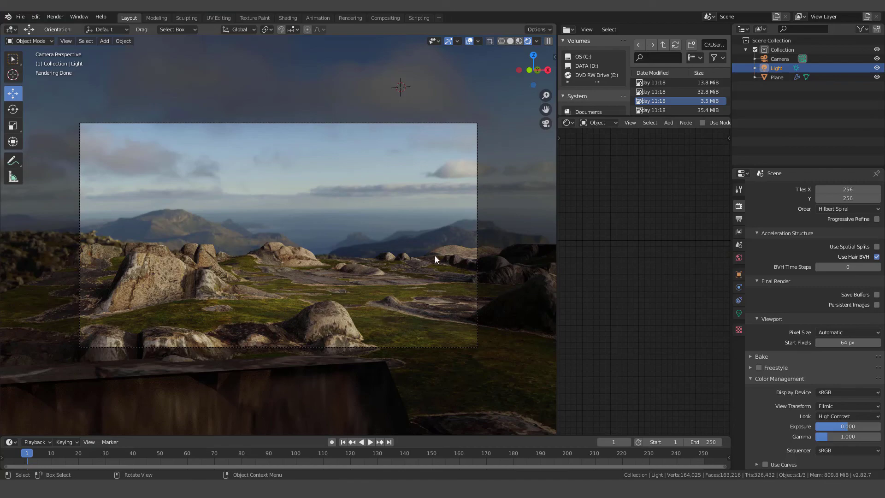
Narrow the viewport, select the ground plane in camera view, and zoom onto the Displacement node
left_click_drag(556, 153, 434, 159)
key("alt+a")
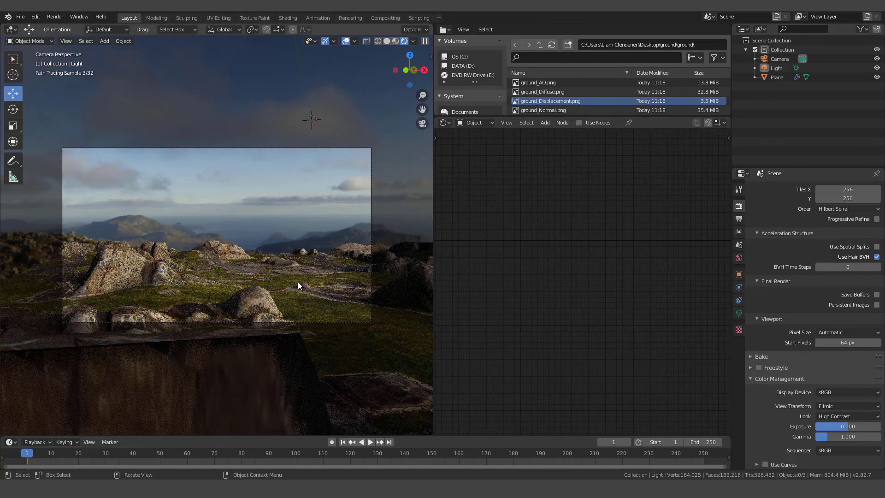
middle_click_drag(400, 282, 369, 283)
left_click(391, 276)
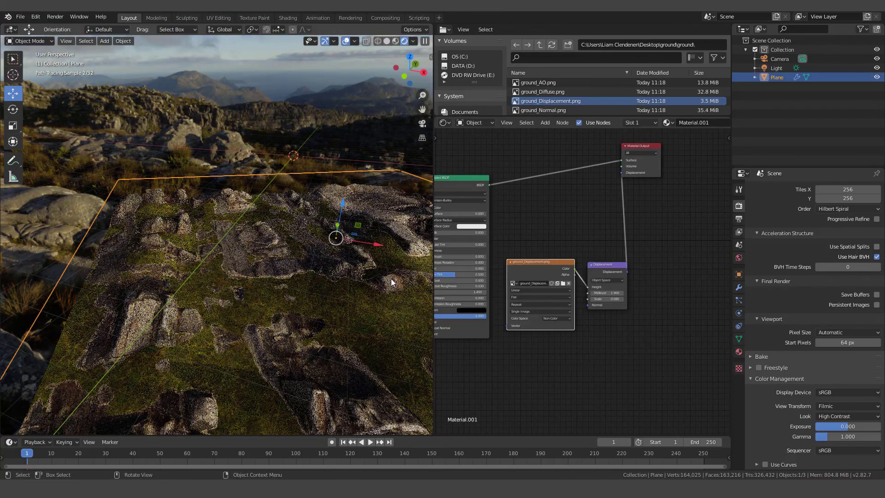
key("KP_0")
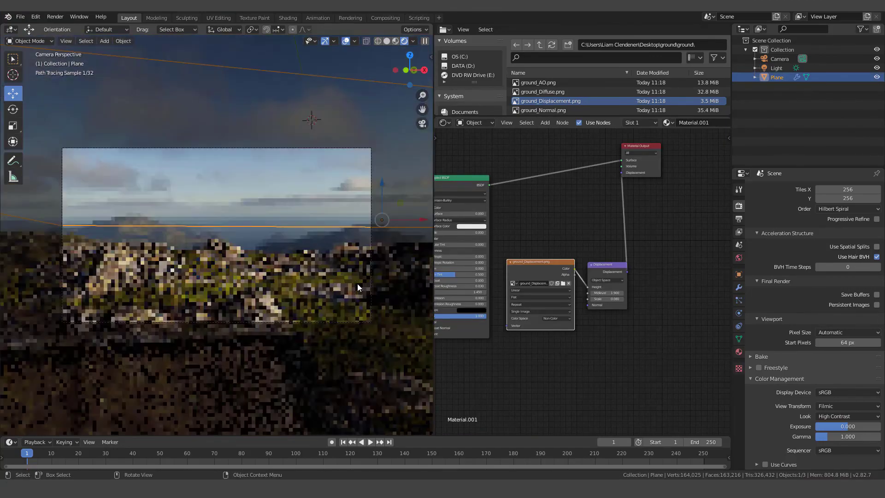
scroll(617, 335, "up", 5)
scroll(633, 335, "up", 2)
middle_click_drag(633, 335, 563, 325)
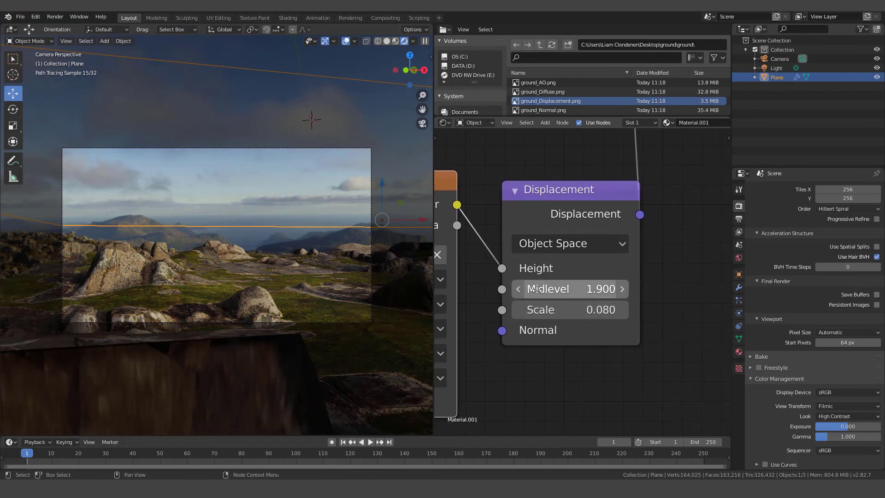